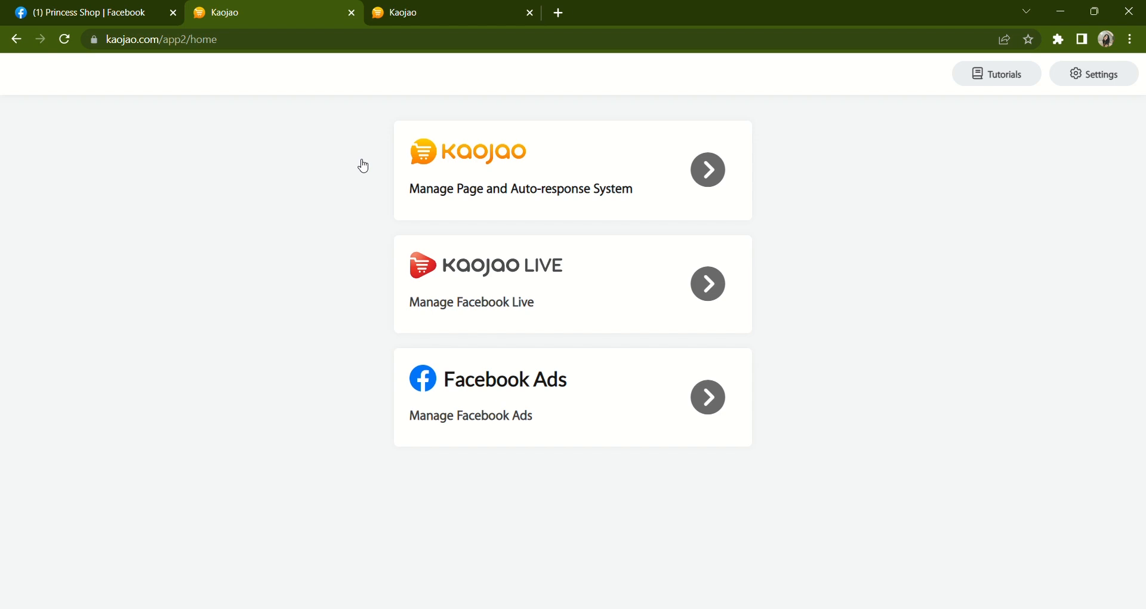
- Open page and auto-response management for the Princess Shop
left_click(440, 189)
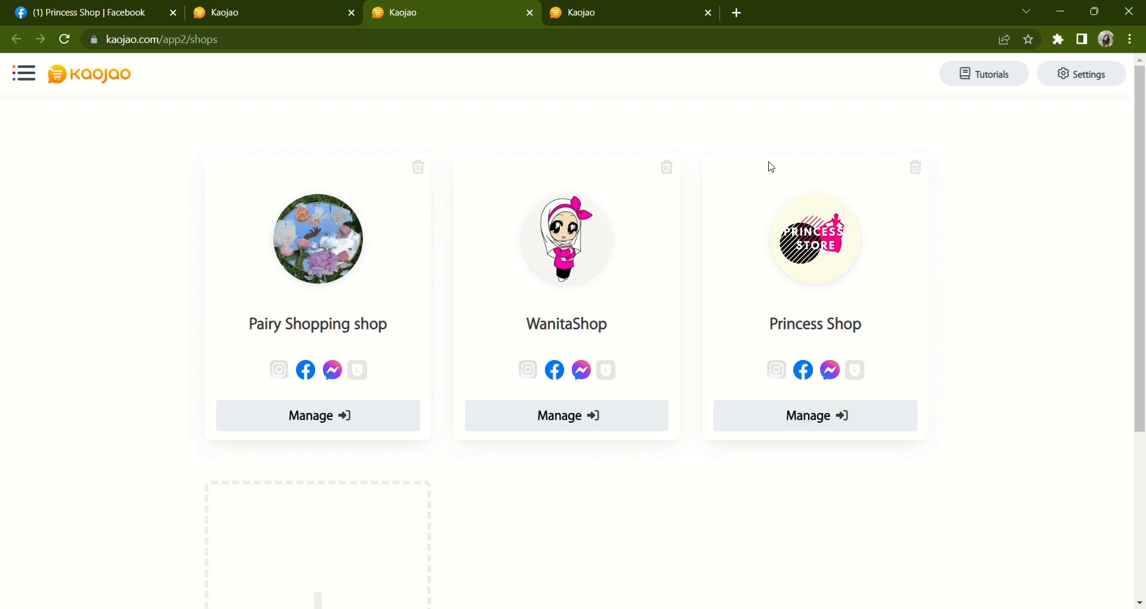
left_click(830, 422)
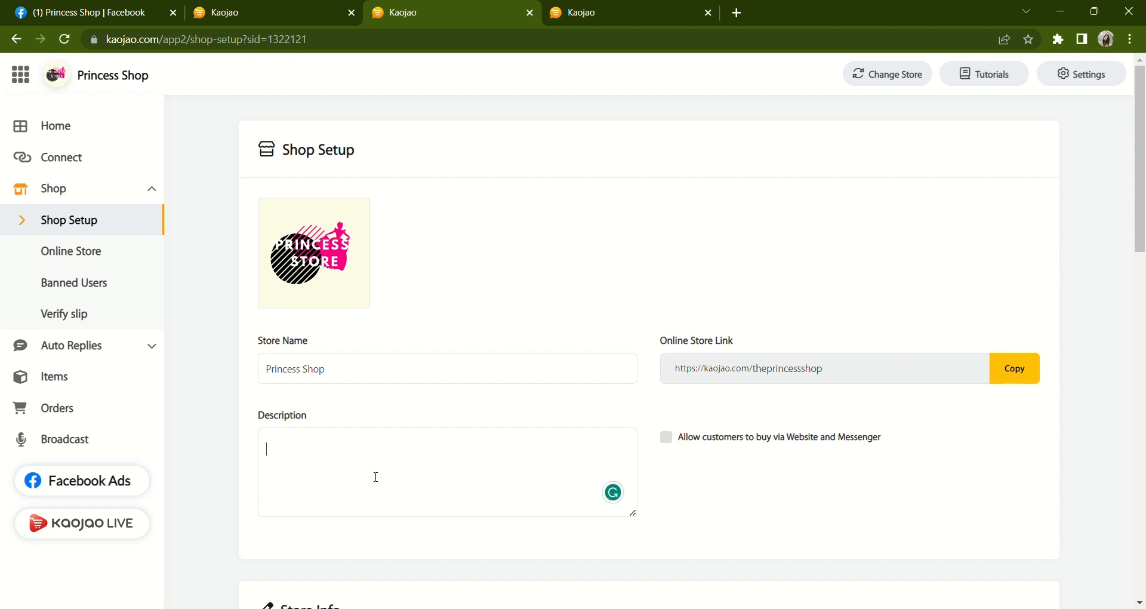
- Set the store description to "Hello dear customers. Welcome to the Princess Shop"
type("Hello dear customers")
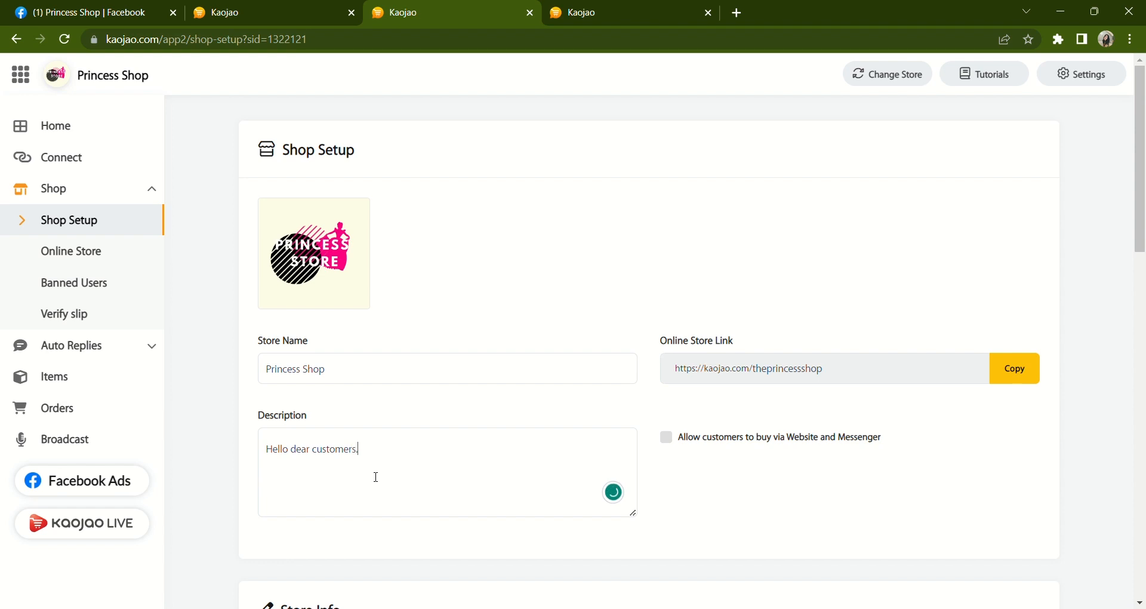
type(". Welcome to the Princess Shop")
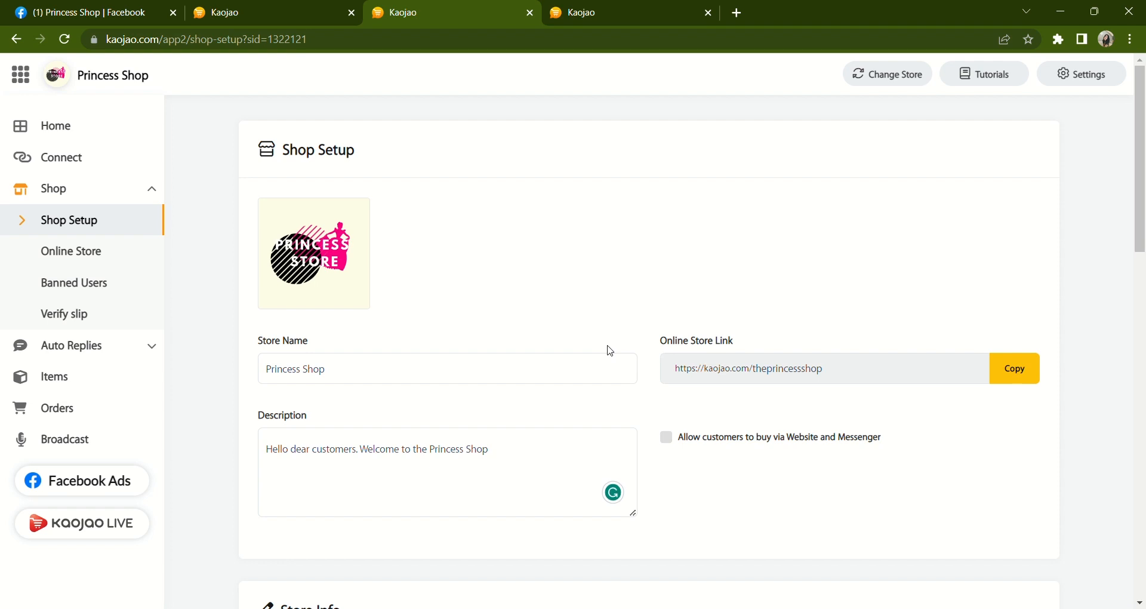
- Add red heart and star-struck emojis to the description's end and allow customers to buy via Website and Messenger
left_click(567, 296)
left_click(535, 299)
left_click(665, 439)
left_click(664, 439)
- Enter the store's phone number in the Store Info section
scroll(516, 479, "down", 2)
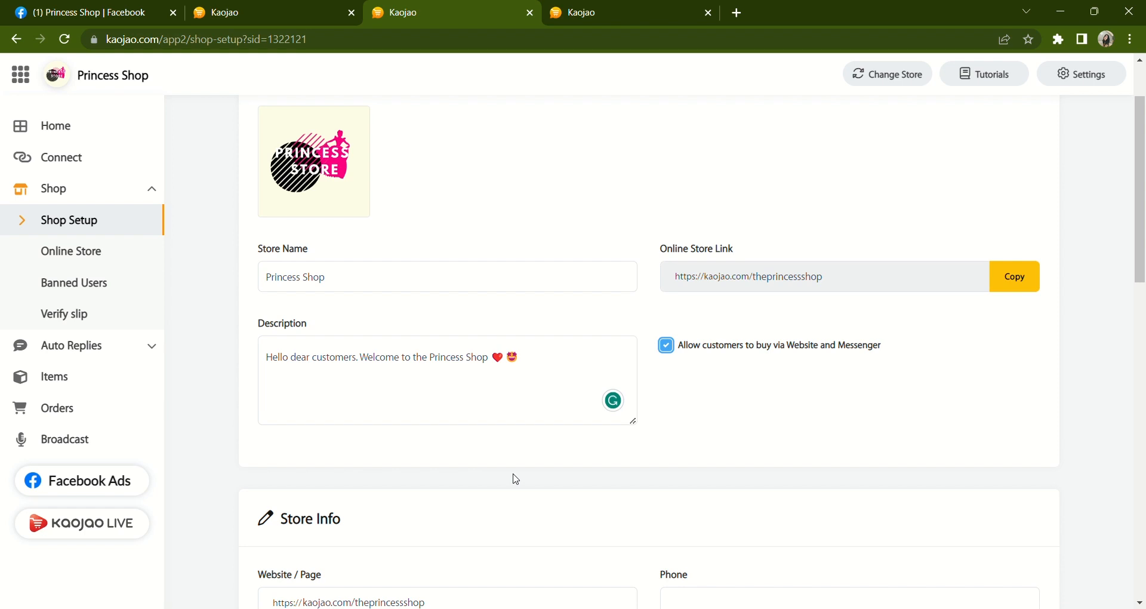
scroll(515, 479, "down", 2)
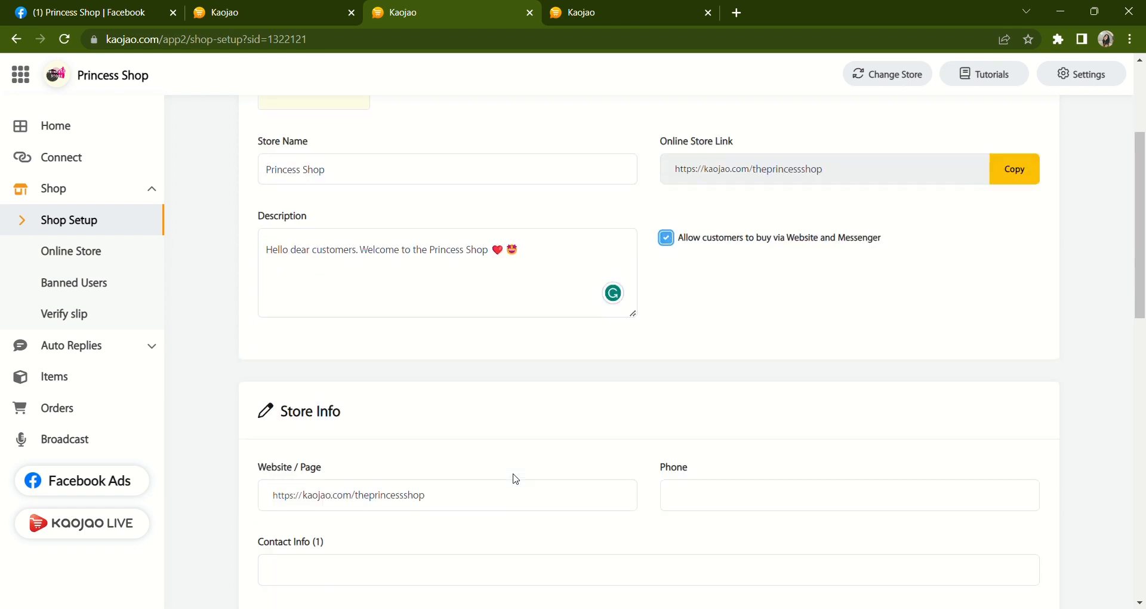
scroll(515, 479, "down", 1)
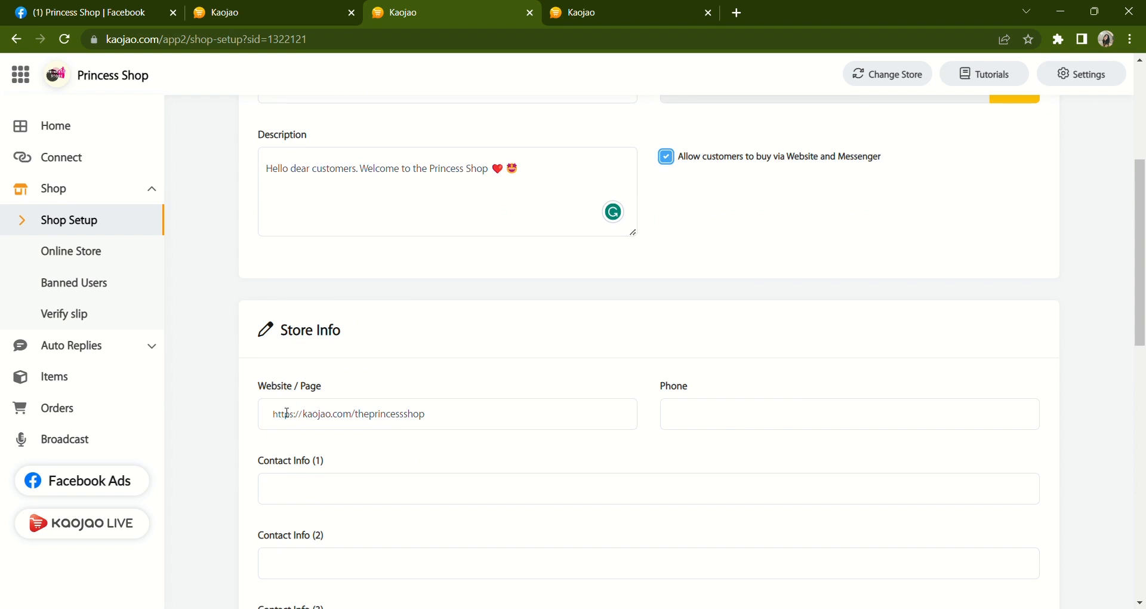
scroll(501, 412, "up", 2)
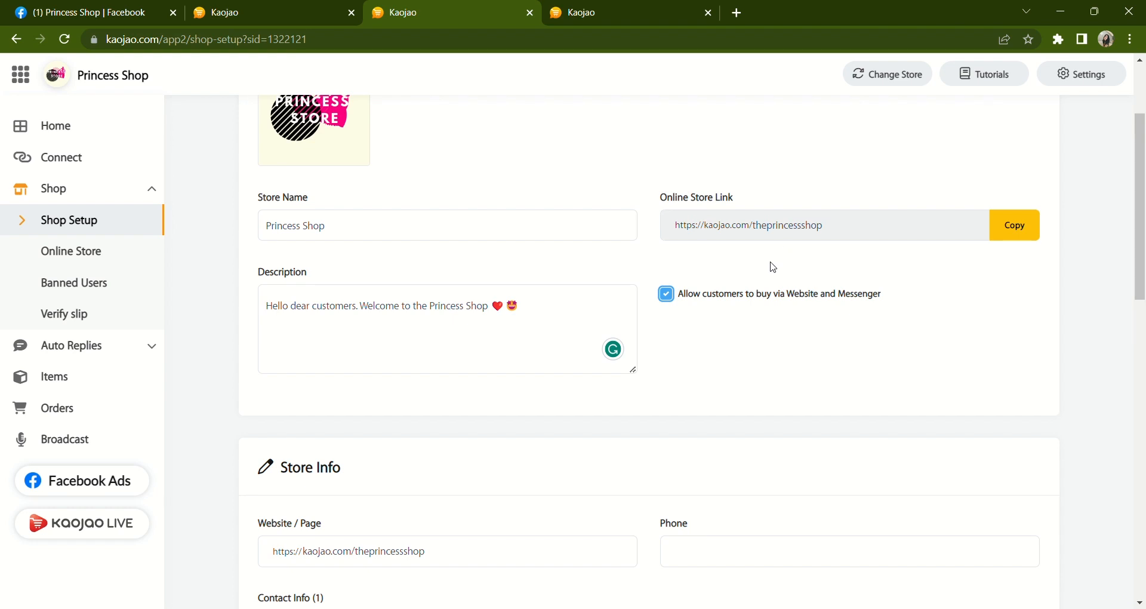
scroll(567, 351, "down", 3)
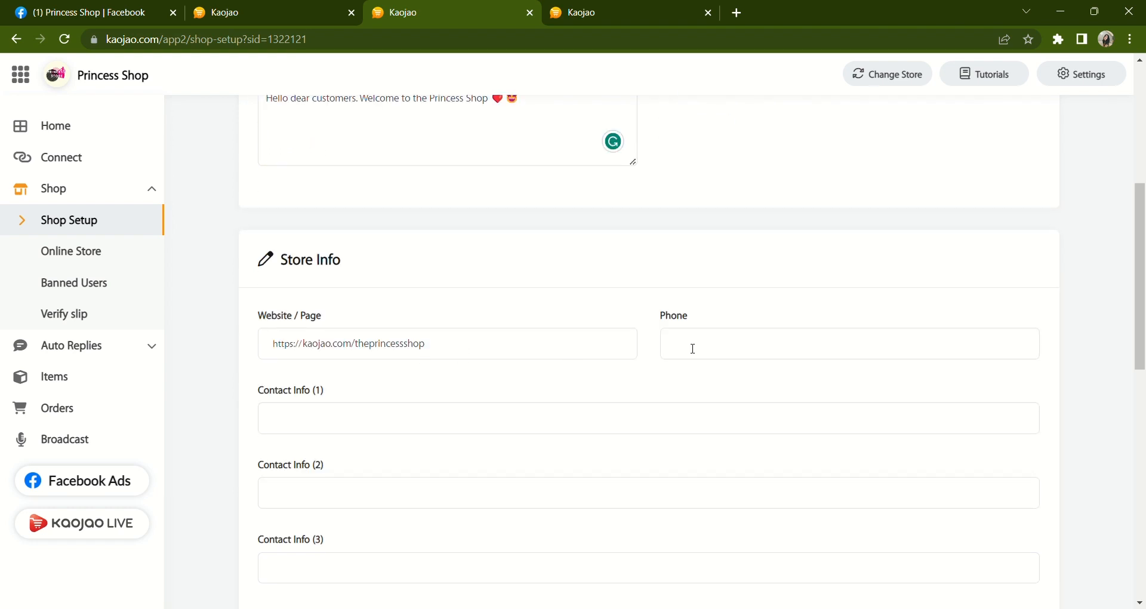
type("085555555")
- Fill in Contact Info (1) and Contact Info (2) with the two lines of the store's postal address
left_click(529, 430)
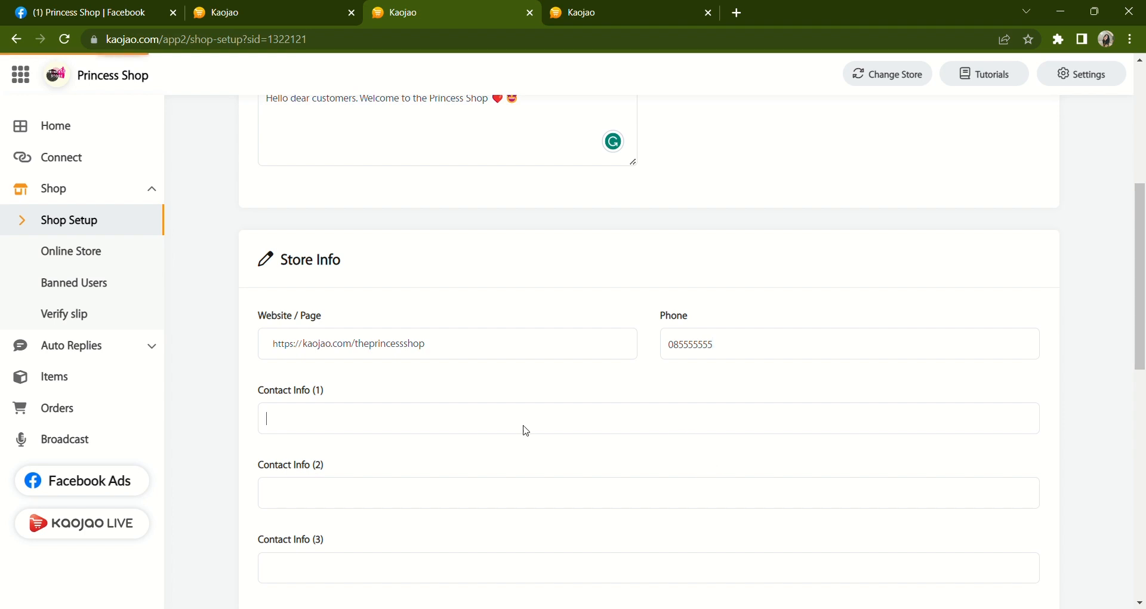
type("9999")
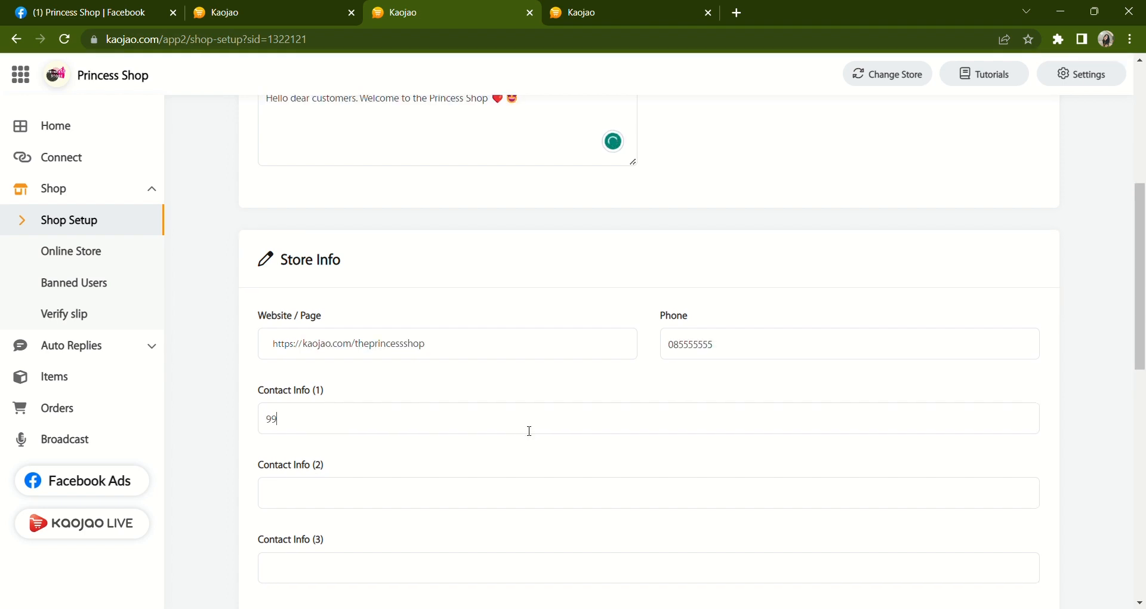
type("/55 Bangkok")
left_click(339, 511)
type("Thailand")
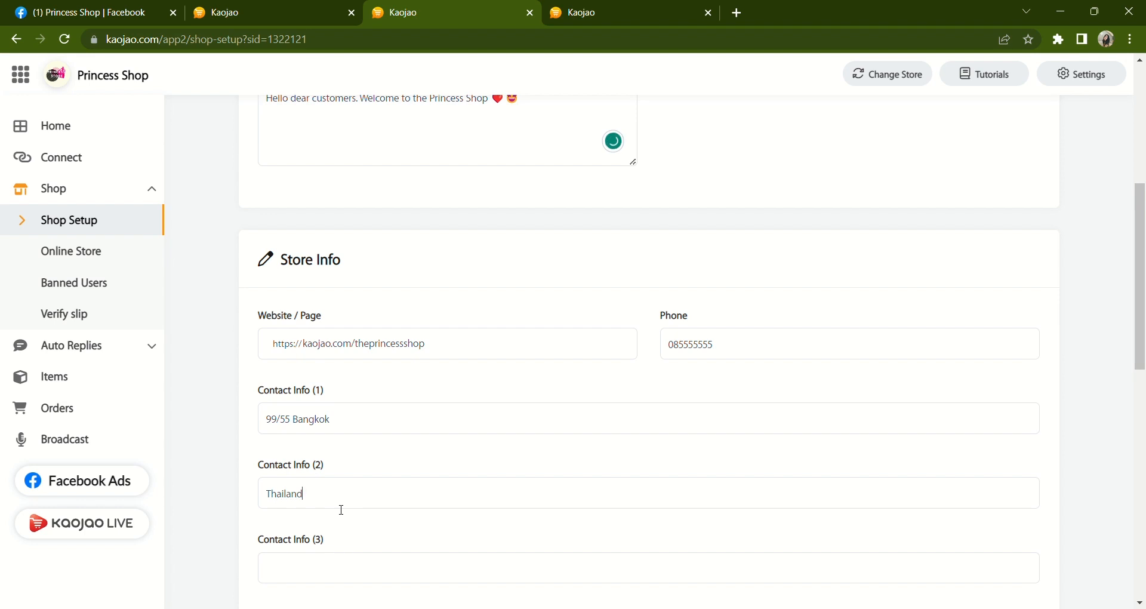
type(" 5651356")
- Enable COD payment for the store in the Payments section
scroll(335, 549, "down", 5)
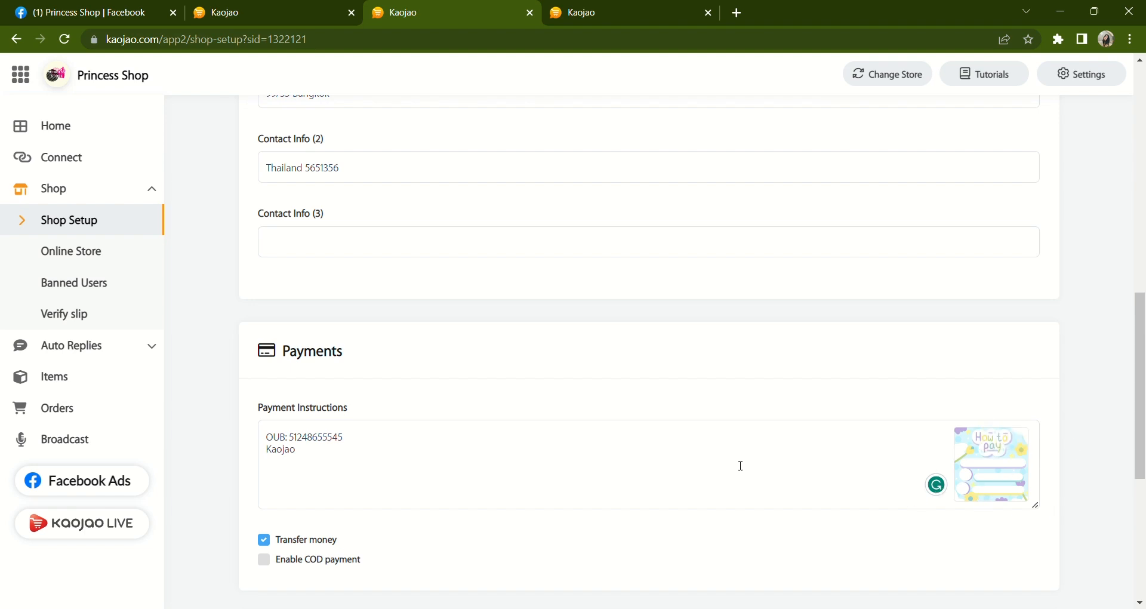
scroll(740, 465, "down", 2)
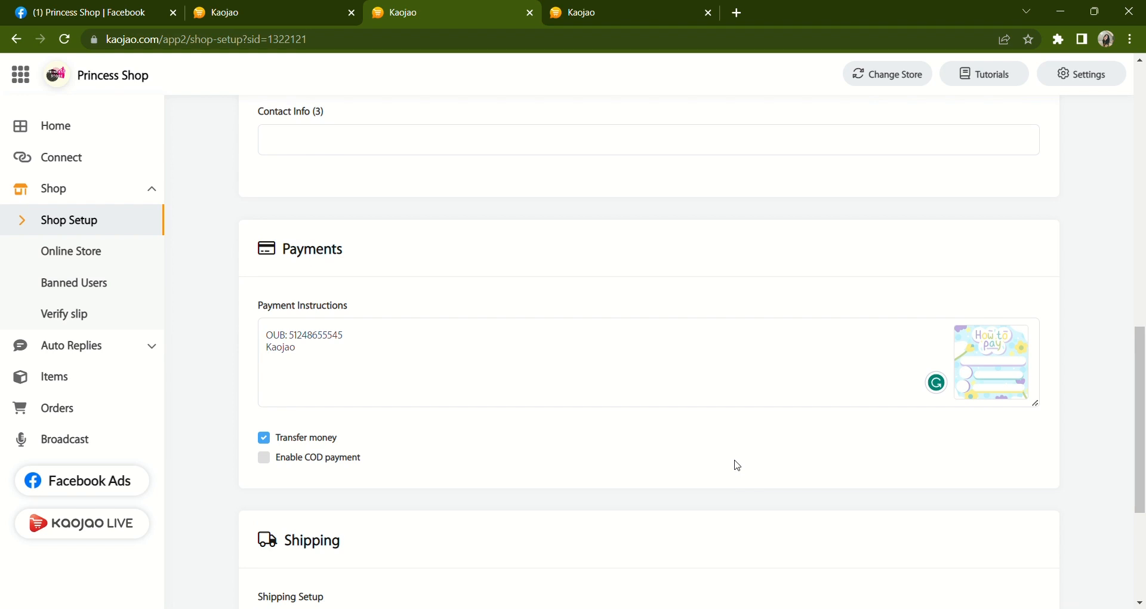
scroll(615, 457, "up", 1)
scroll(739, 463, "down", 1)
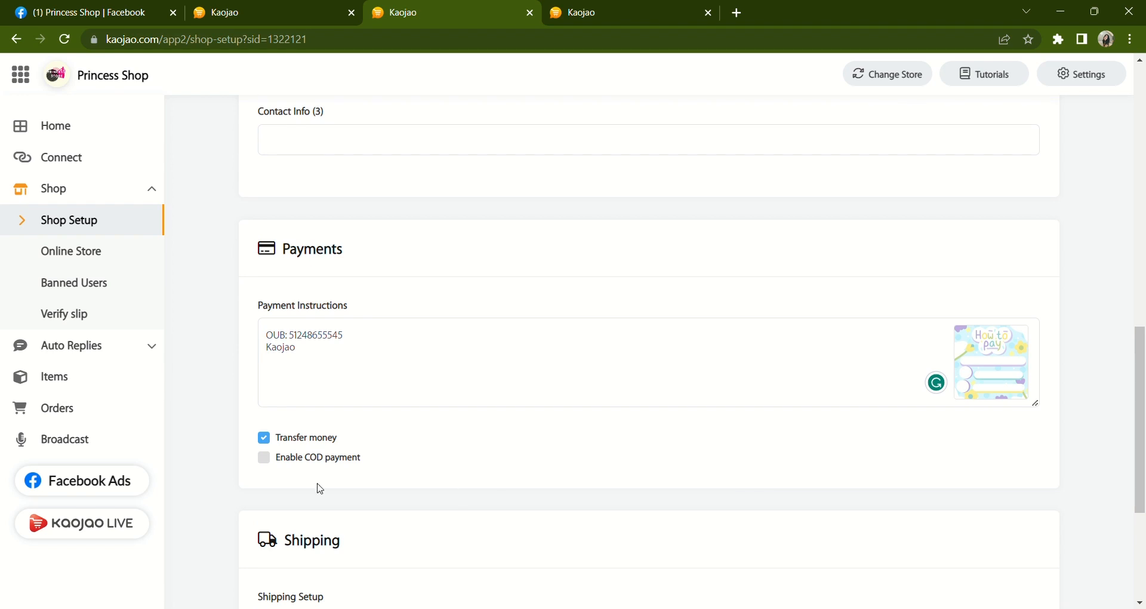
left_click(264, 460)
- Review the store's shipping and live shipping setup along with the other shop settings
scroll(409, 470, "down", 1)
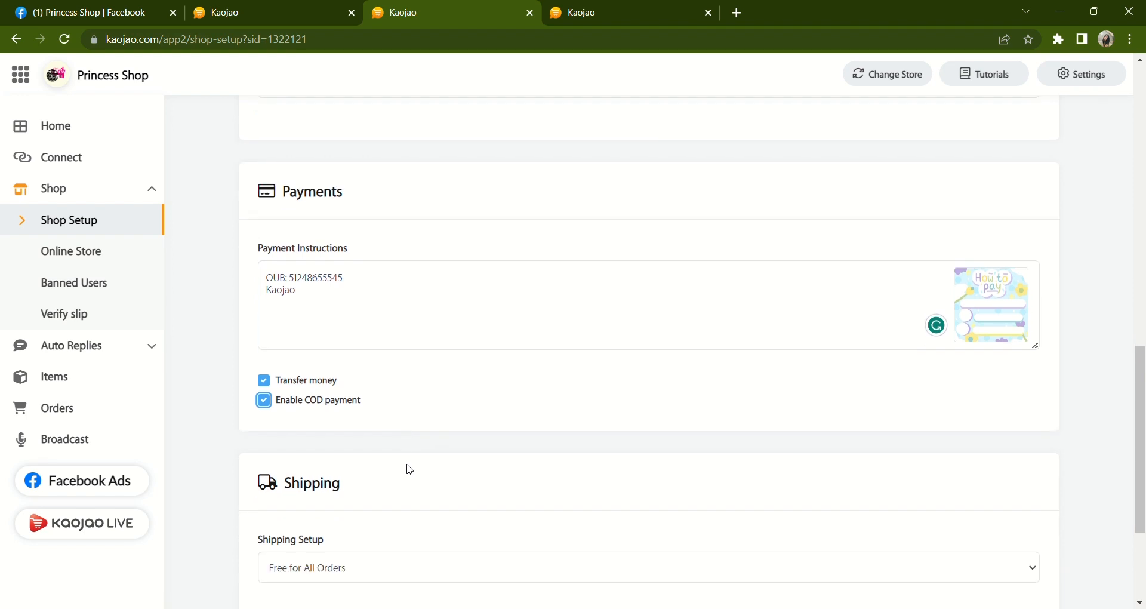
scroll(410, 470, "down", 1)
scroll(410, 469, "up", 2)
scroll(409, 470, "down", 2)
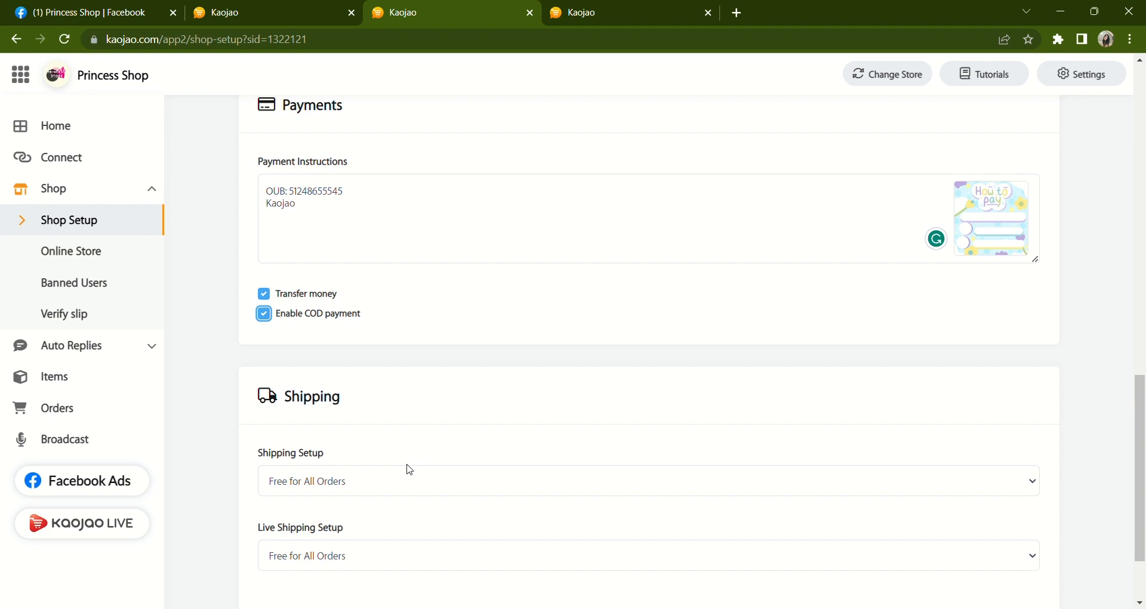
scroll(410, 470, "down", 1)
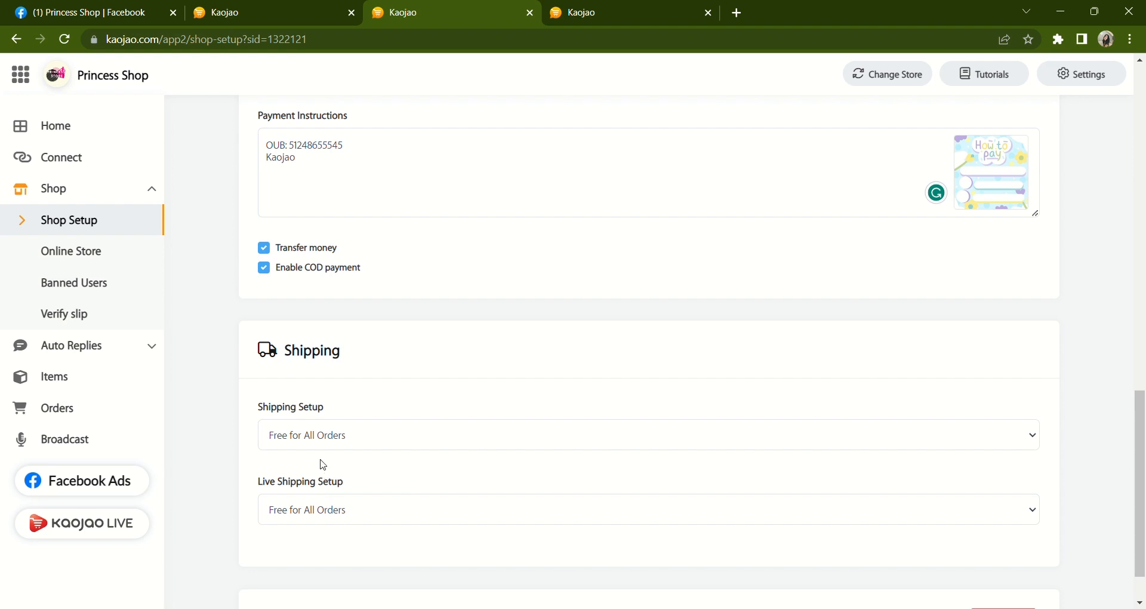
scroll(534, 486, "down", 1)
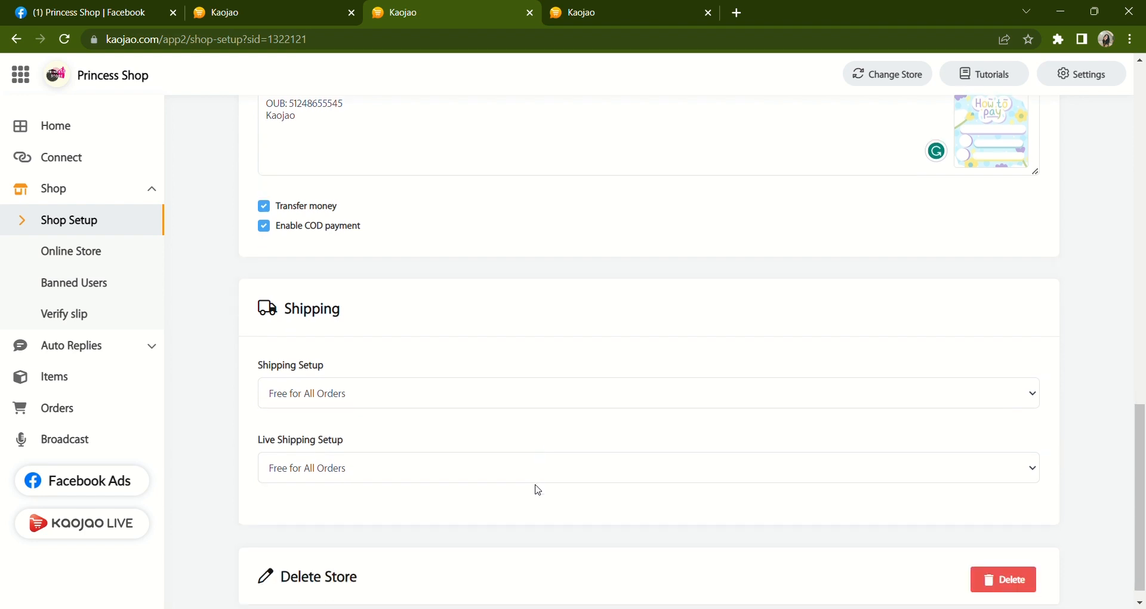
scroll(538, 490, "up", 2)
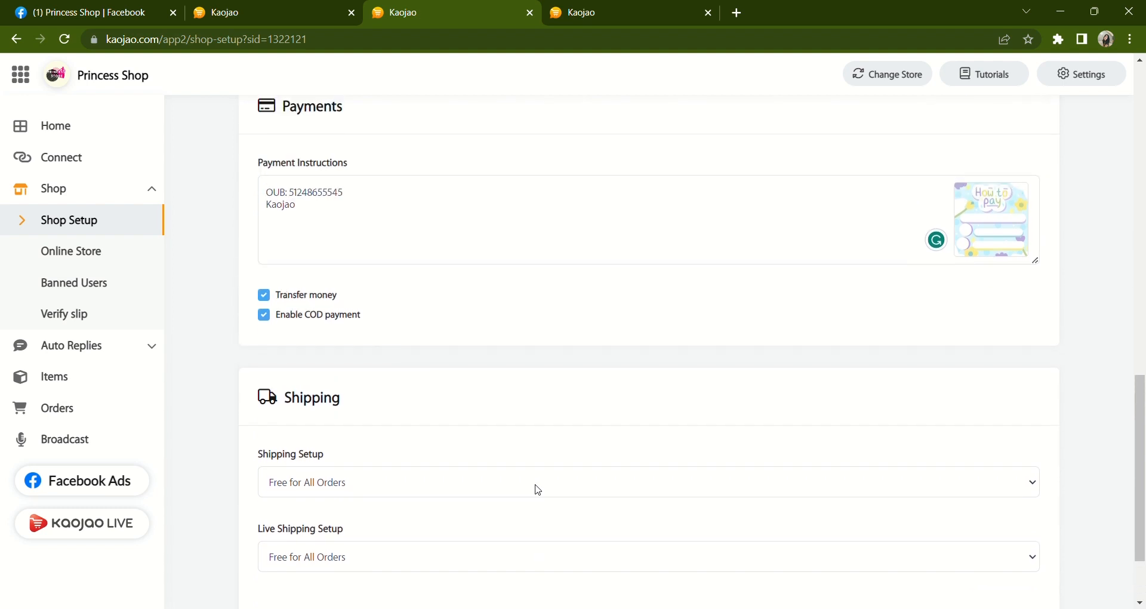
scroll(538, 490, "up", 10)
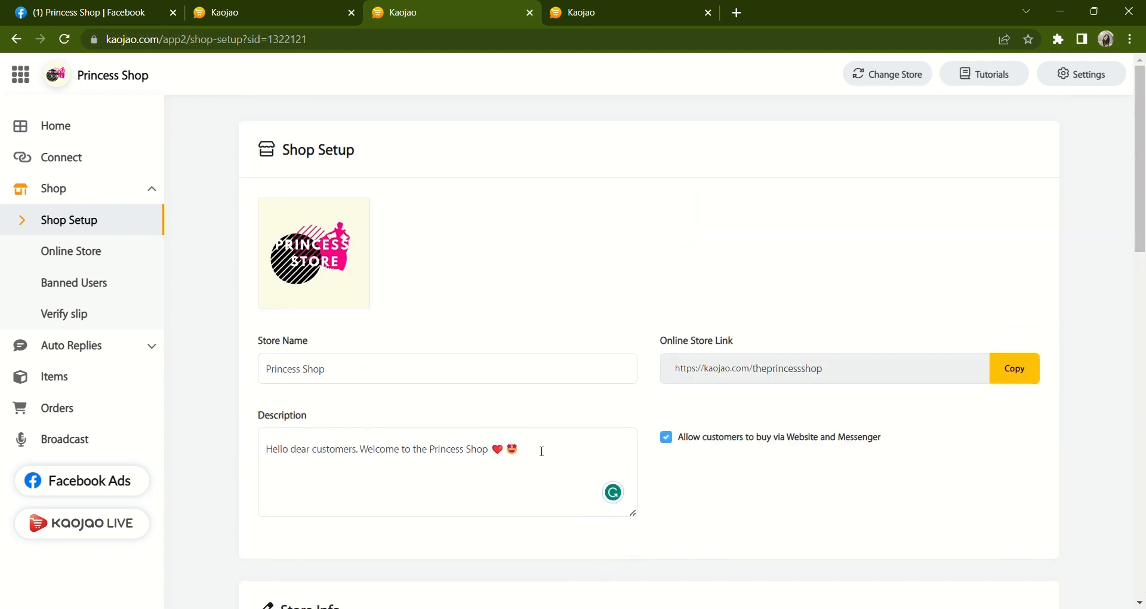